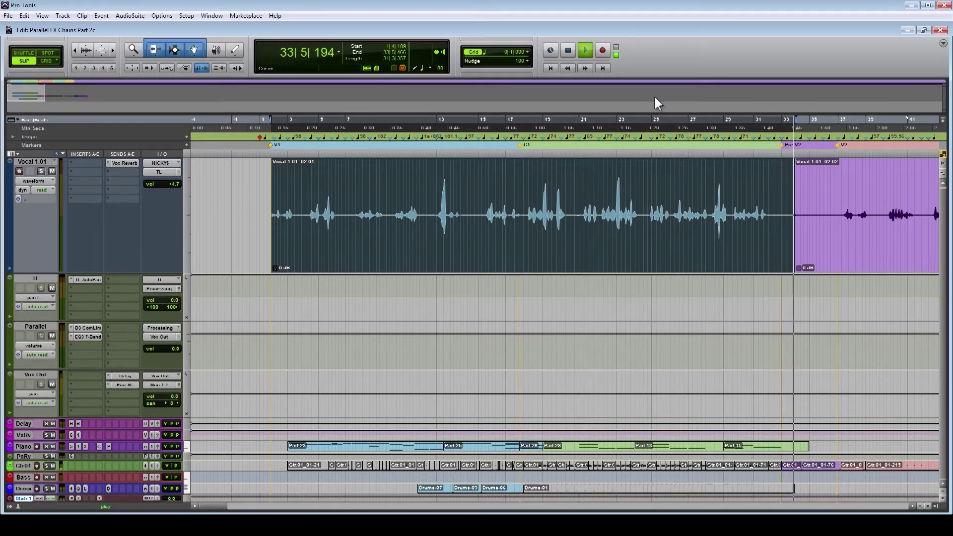
Stop playback and inspect the right-channel settings of the compressor/limiter on the Parallel track
{"action": "key", "text": "space"}
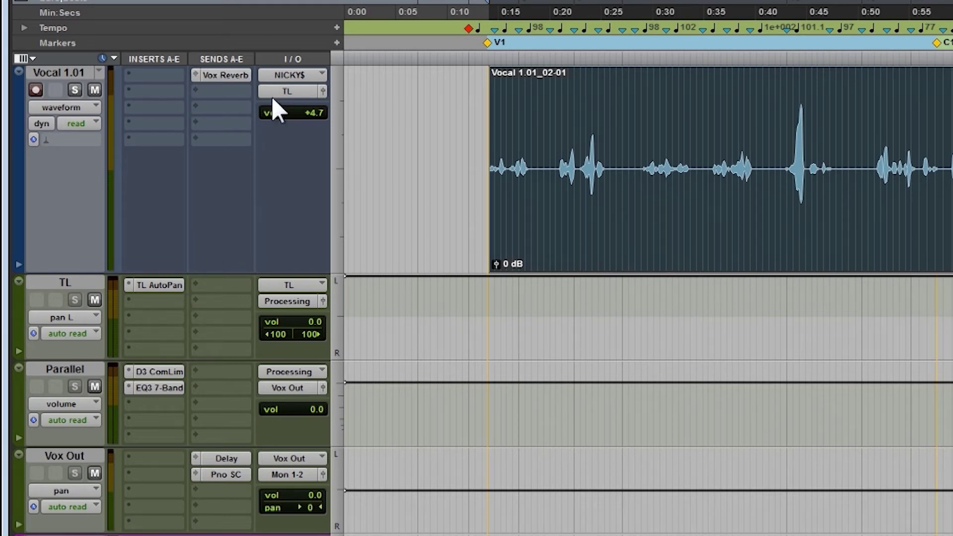
{"action": "left_click", "coordinate": [74, 285]}
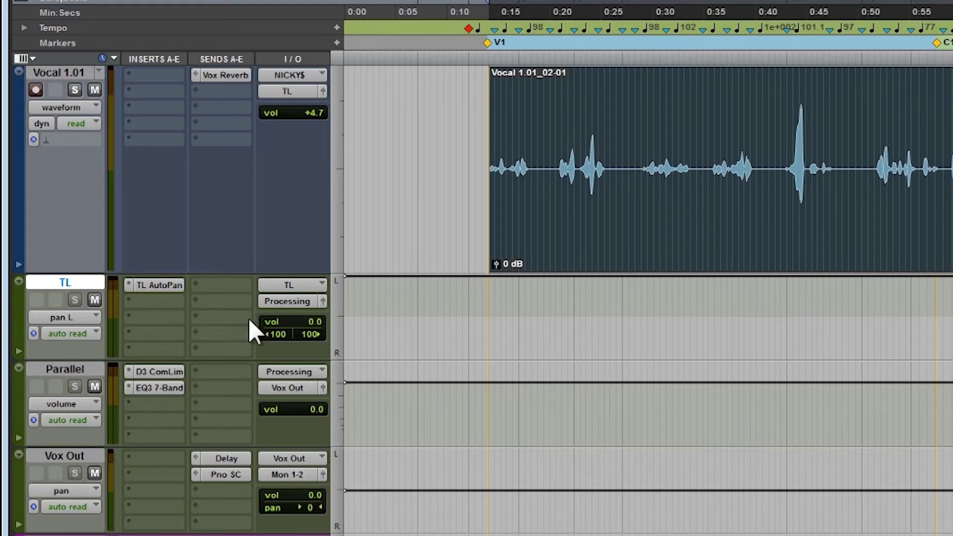
{"action": "left_click", "coordinate": [67, 369]}
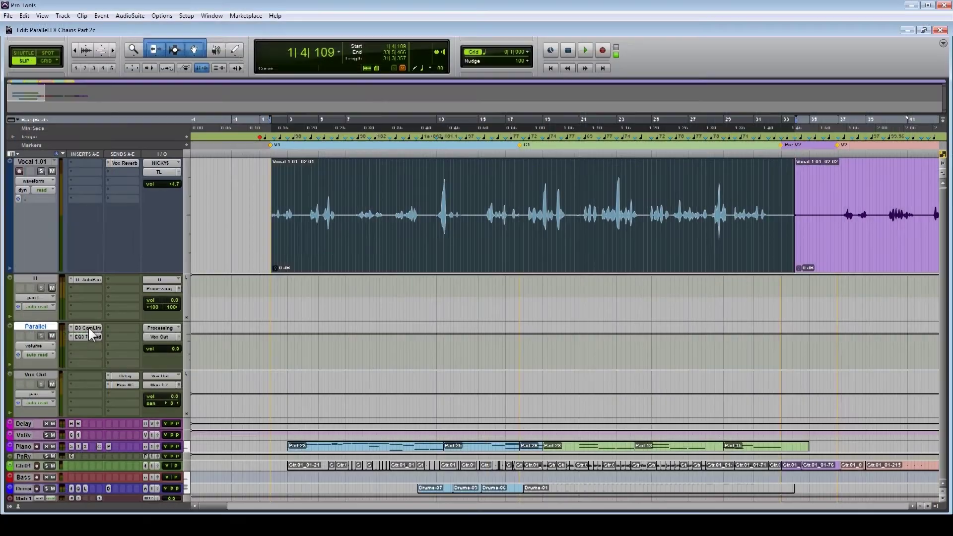
{"action": "left_click", "coordinate": [160, 371]}
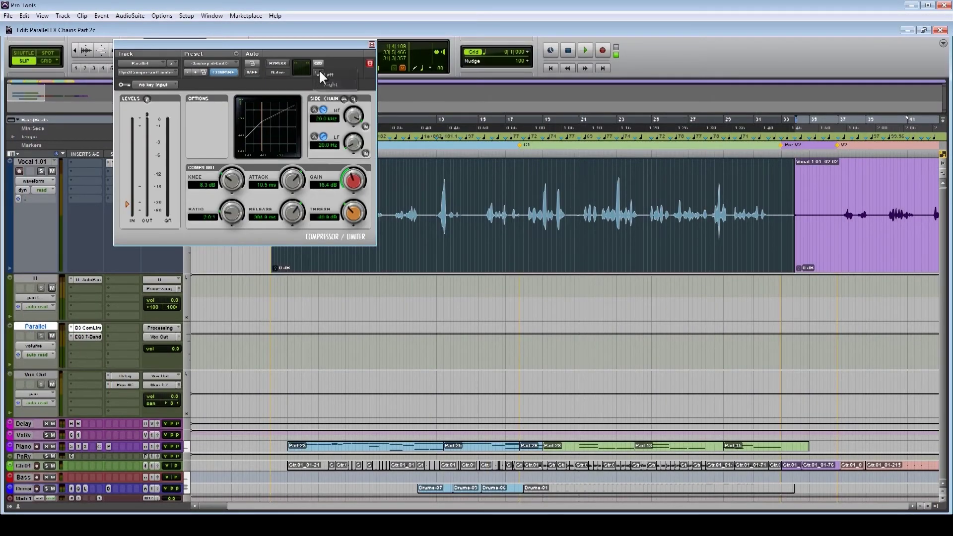
{"action": "left_click", "coordinate": [323, 82]}
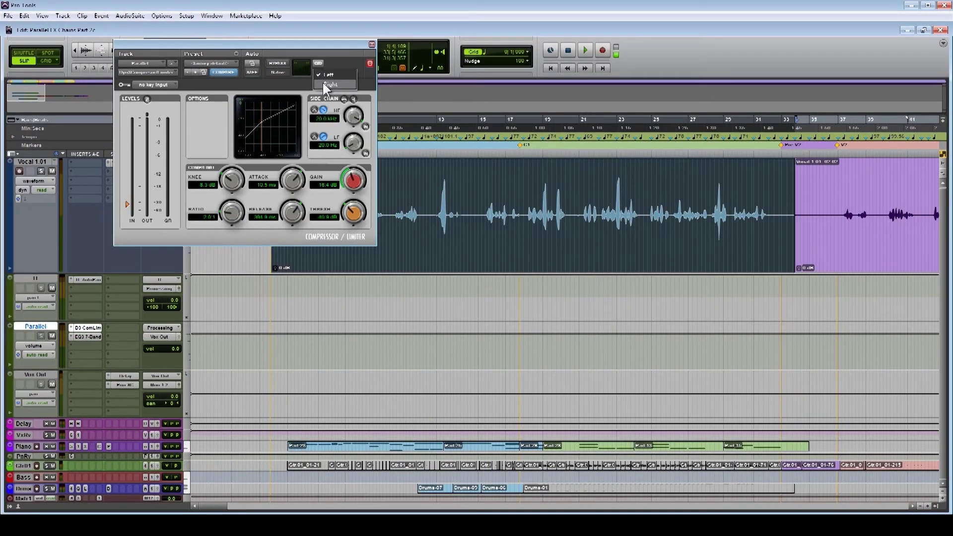
Inspect the right-channel settings of the 7-band EQ on the Parallel track and close the plug-in
{"action": "left_click", "coordinate": [83, 337]}
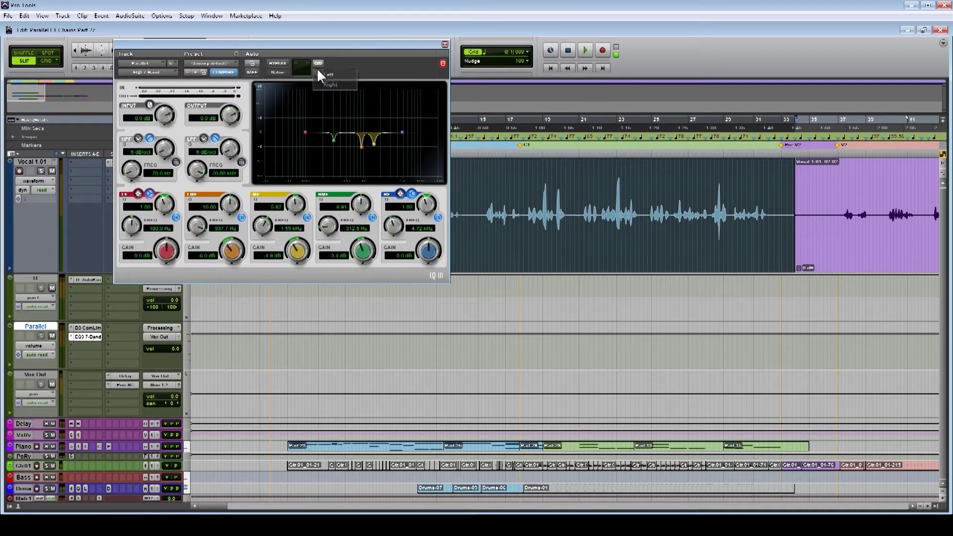
{"action": "left_click", "coordinate": [316, 70]}
{"action": "left_click", "coordinate": [328, 80]}
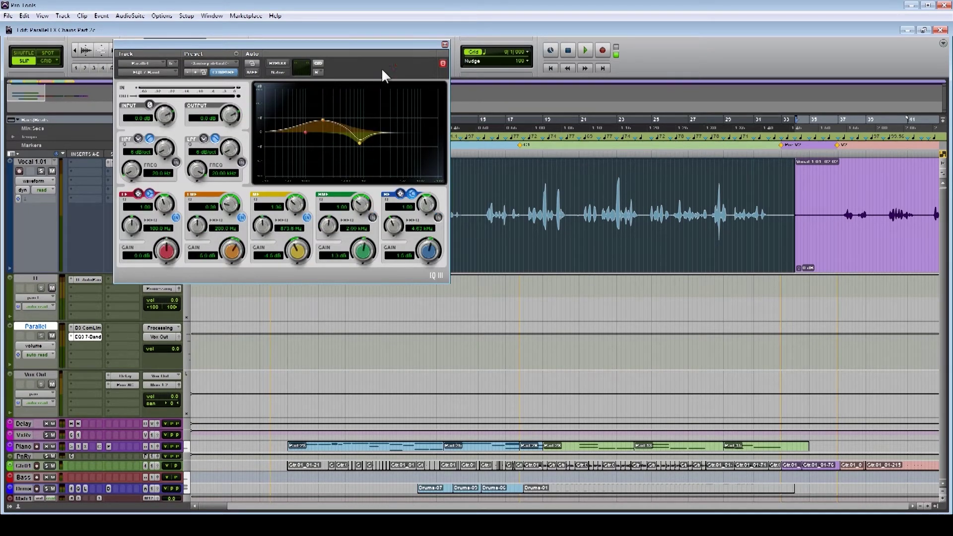
{"action": "left_click", "coordinate": [444, 45]}
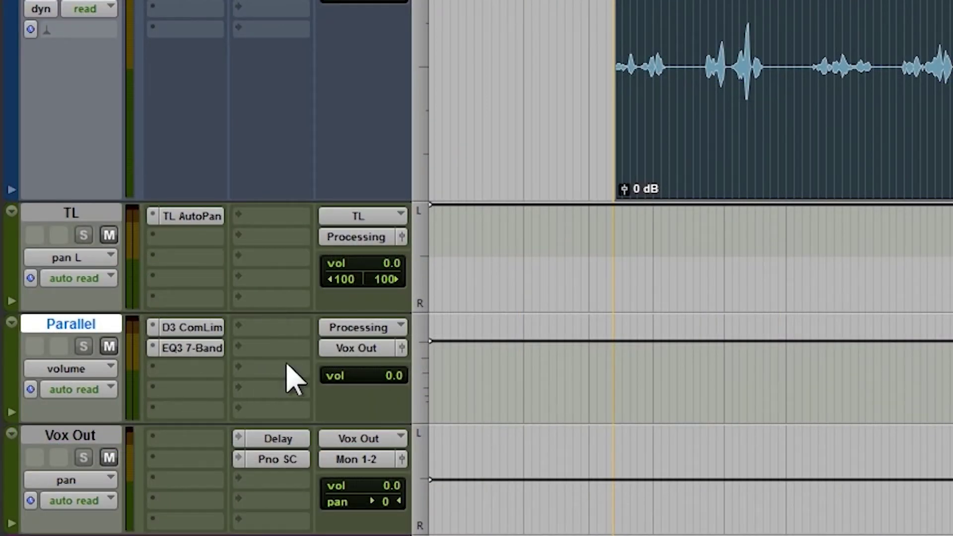
Inspect the Delay send on the Vox Out track and the Vox Reverb send on the Vocal 1.01 track, closing each
{"action": "left_click", "coordinate": [72, 437]}
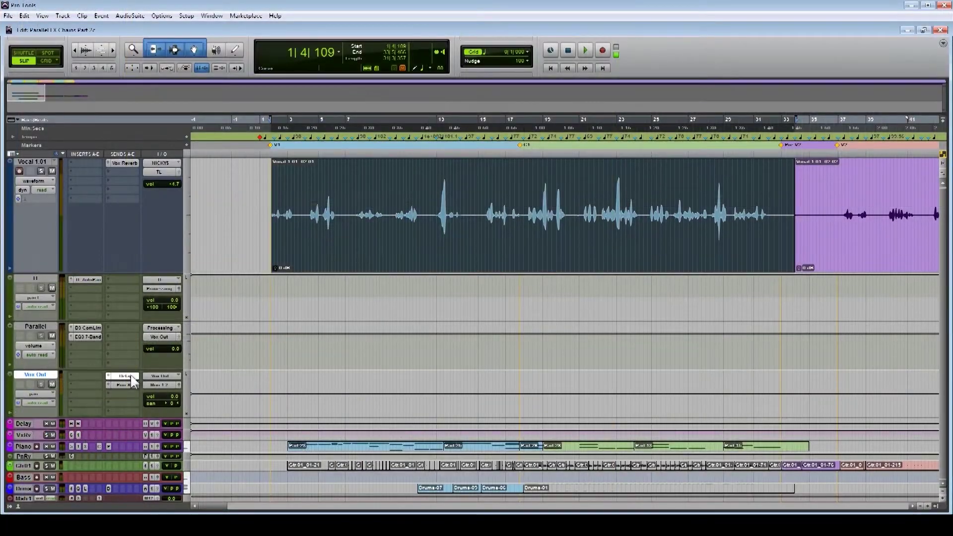
{"action": "left_click", "coordinate": [290, 439]}
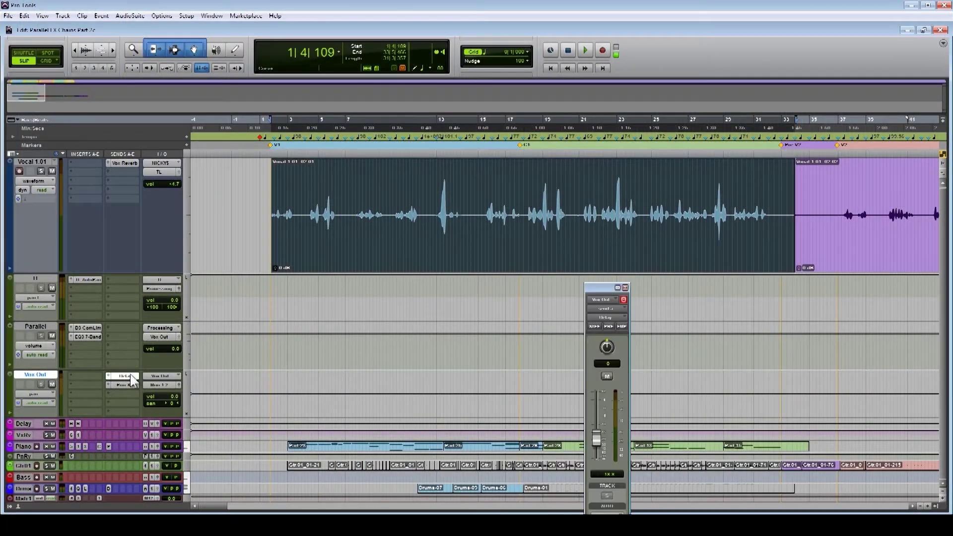
{"action": "left_click_drag", "start_coordinate": [603, 287], "coordinate": [531, 195]}
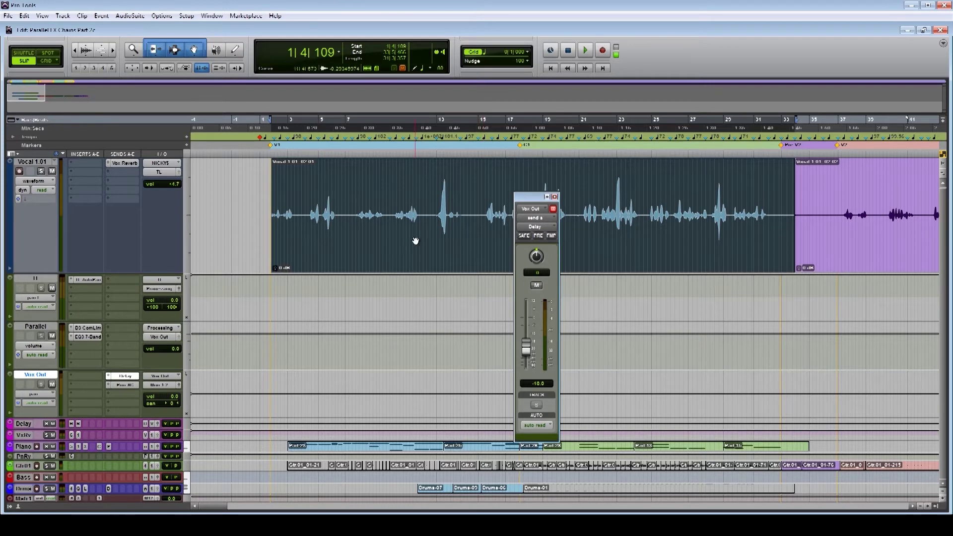
{"action": "left_click", "coordinate": [555, 197]}
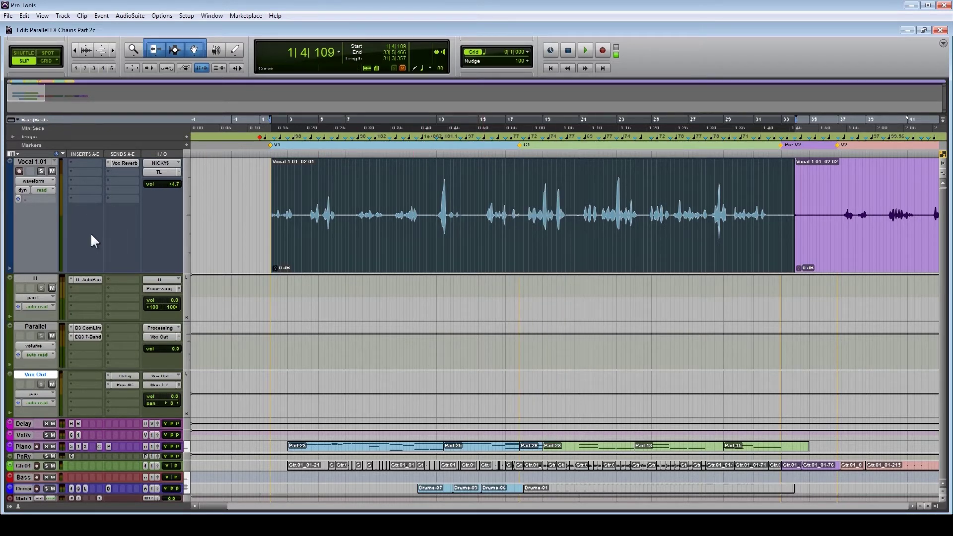
{"action": "left_click", "coordinate": [124, 163]}
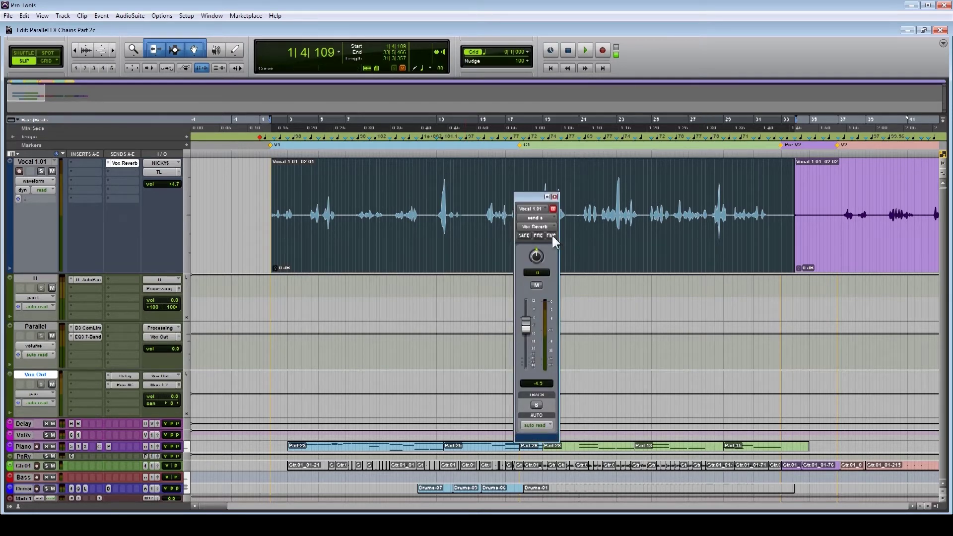
{"action": "left_click", "coordinate": [555, 196]}
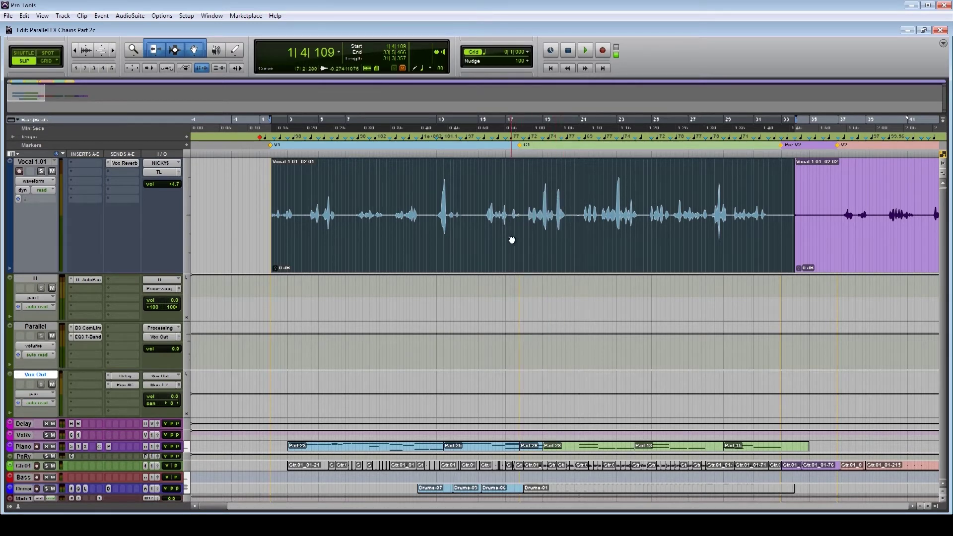
Highlight the loud vocal peaks near bars 13 and 23 of the first Vocal 1.01 clip and reselect the whole clip
{"action": "left_click_drag", "start_coordinate": [437, 207], "coordinate": [450, 204]}
{"action": "left_click_drag", "start_coordinate": [633, 204], "coordinate": [613, 204]}
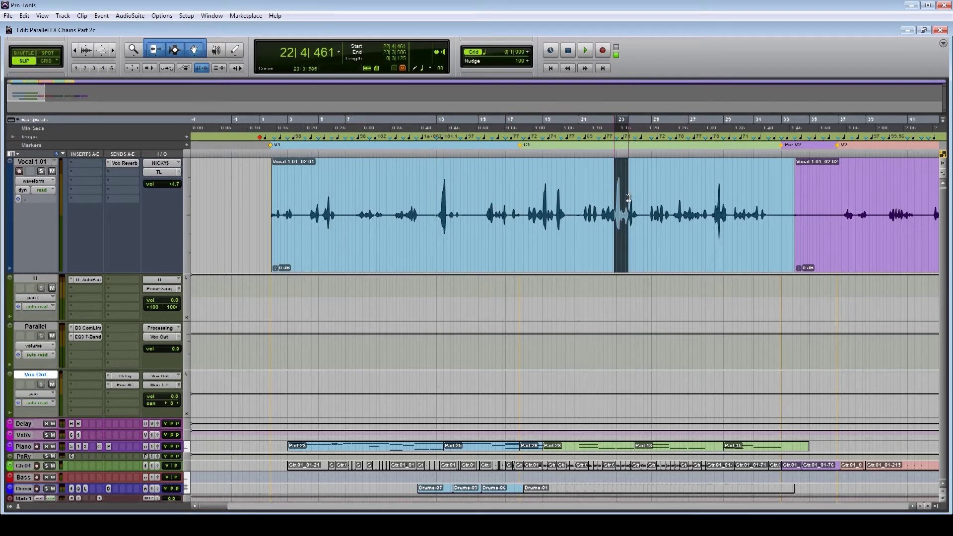
{"action": "left_click", "coordinate": [533, 243]}
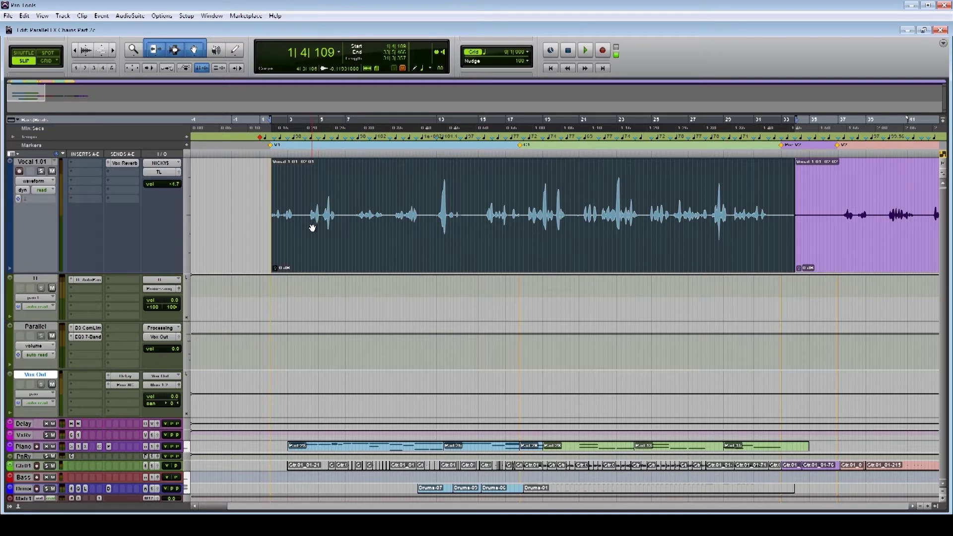
Review the Vox Out track's Delay send once more and close it
{"action": "left_click", "coordinate": [130, 376]}
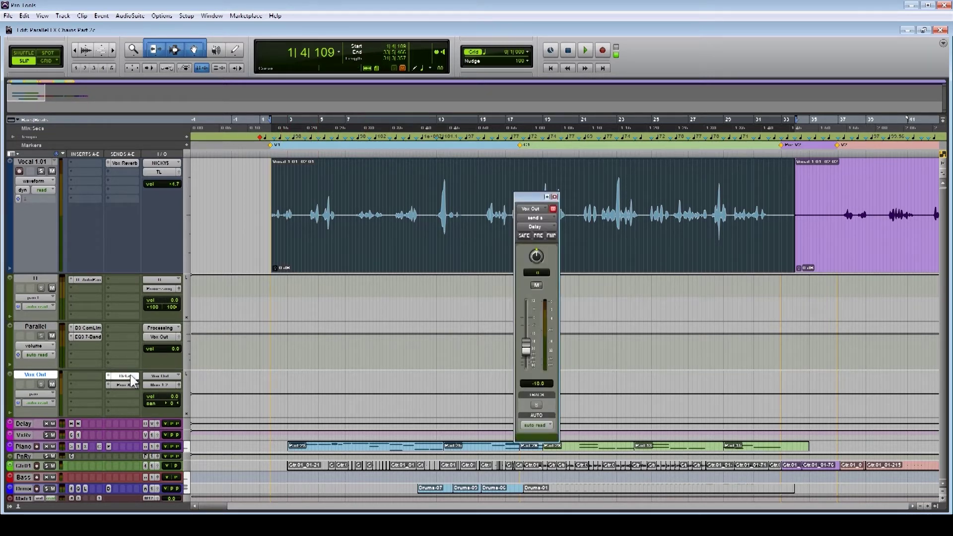
{"action": "left_click", "coordinate": [130, 375]}
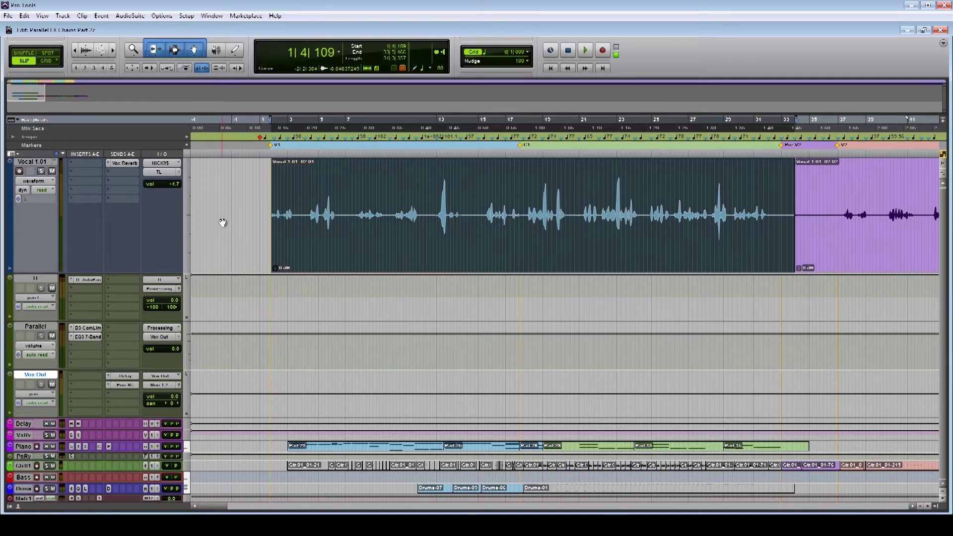
Open the TL AutoPan plug-in on the TL track and move its window to the middle of the session
{"action": "left_click", "coordinate": [35, 278]}
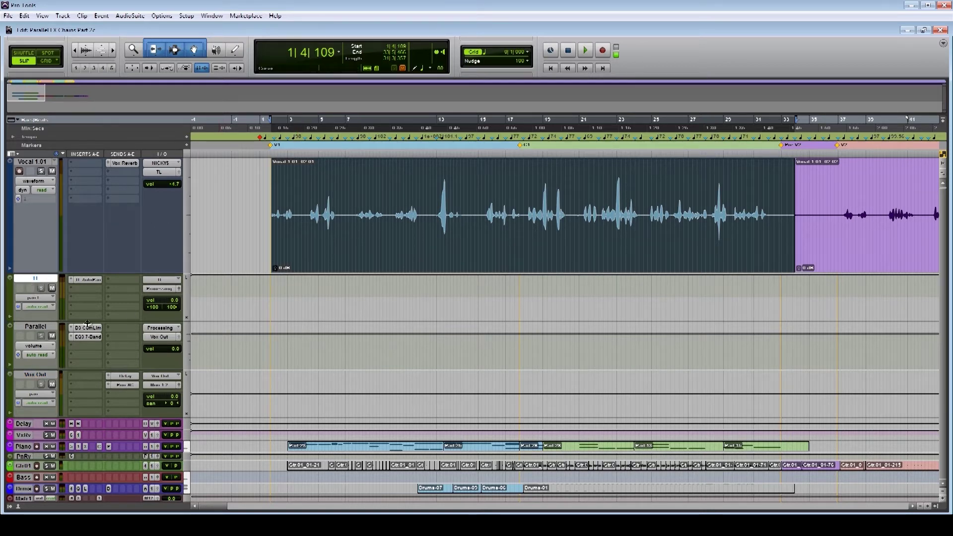
{"action": "left_click", "coordinate": [87, 280]}
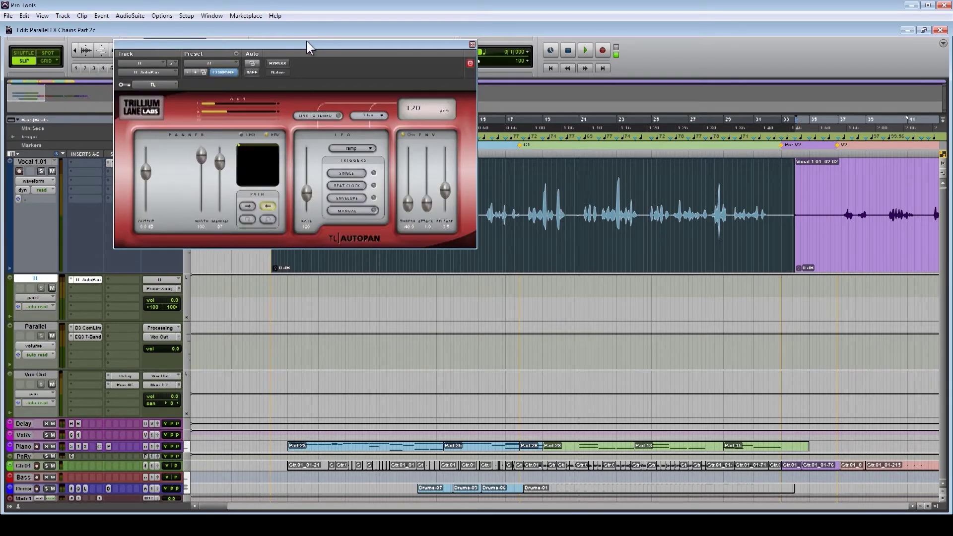
{"action": "left_click_drag", "start_coordinate": [307, 43], "coordinate": [488, 207]}
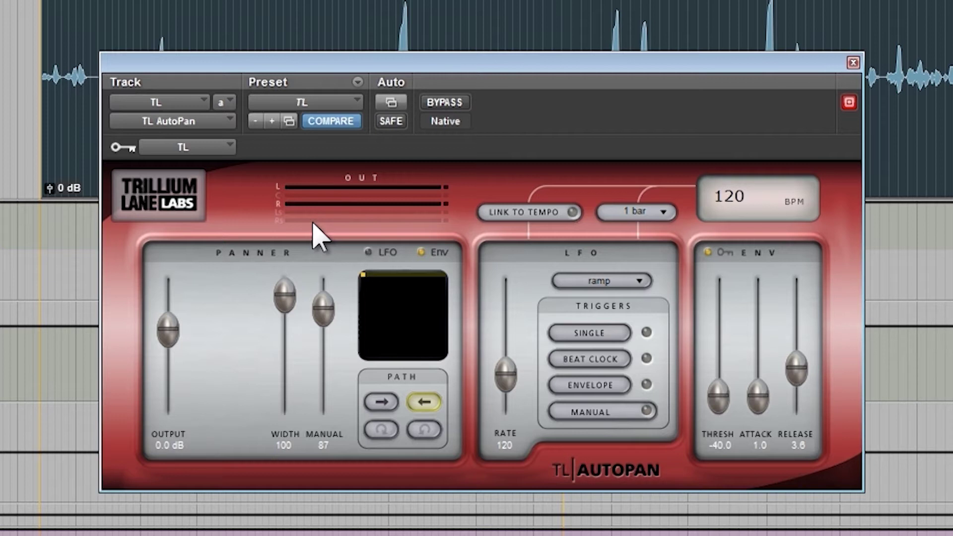
Load the factory default preset in TL AutoPan and set its key input to no key input
{"action": "left_click", "coordinate": [332, 103]}
{"action": "left_click", "coordinate": [318, 137]}
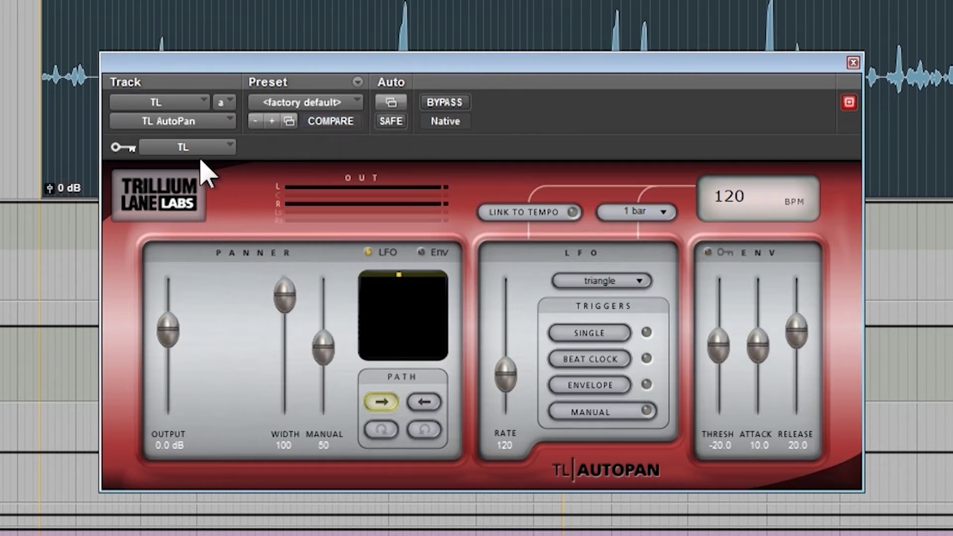
{"action": "left_click", "coordinate": [183, 148]}
{"action": "left_click", "coordinate": [181, 154]}
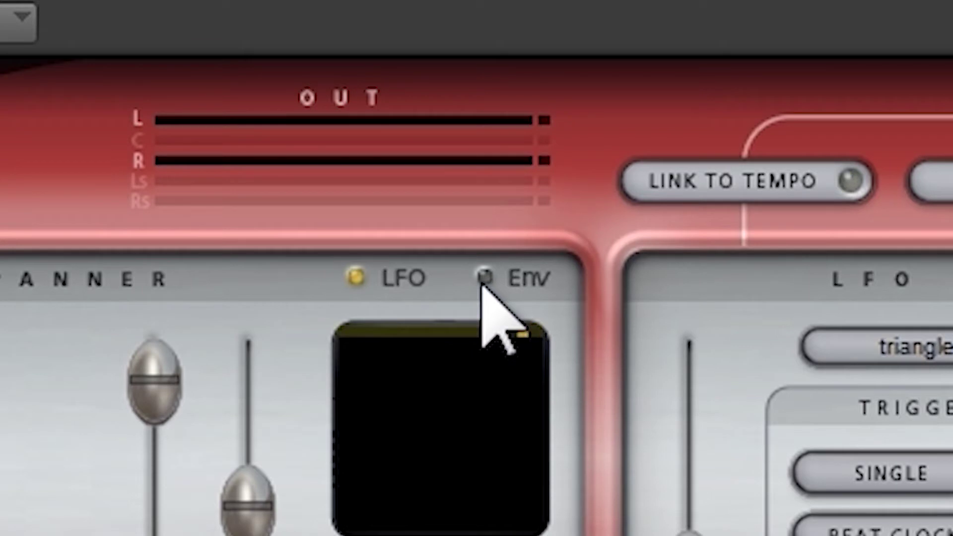
Set the AutoPan panner to be driven by Env and its path to the leftward direction
{"action": "left_click", "coordinate": [420, 252]}
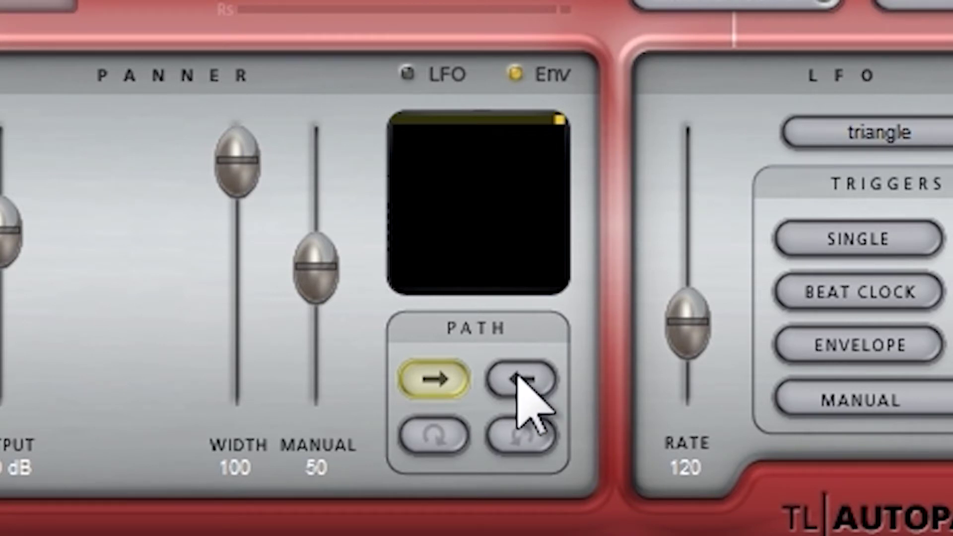
{"action": "left_click", "coordinate": [517, 377]}
{"action": "left_click", "coordinate": [427, 382]}
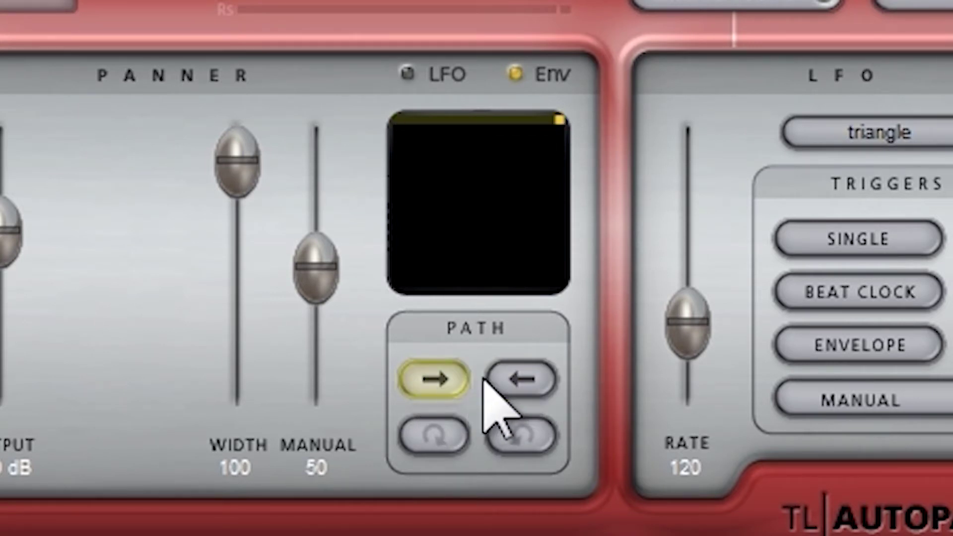
{"action": "left_click", "coordinate": [521, 380]}
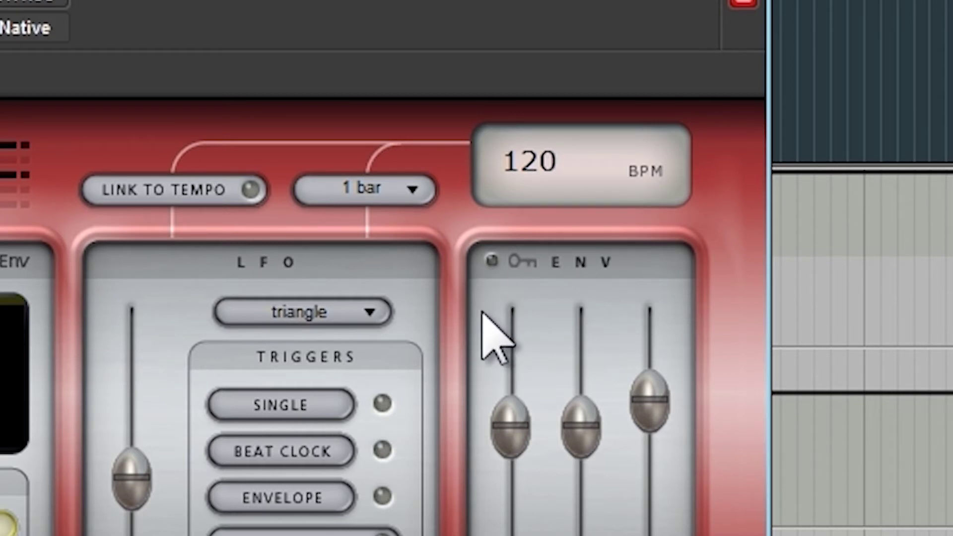
Enable the external key for the AutoPan envelope and assign the TL bus as the key input
{"action": "left_click", "coordinate": [491, 261]}
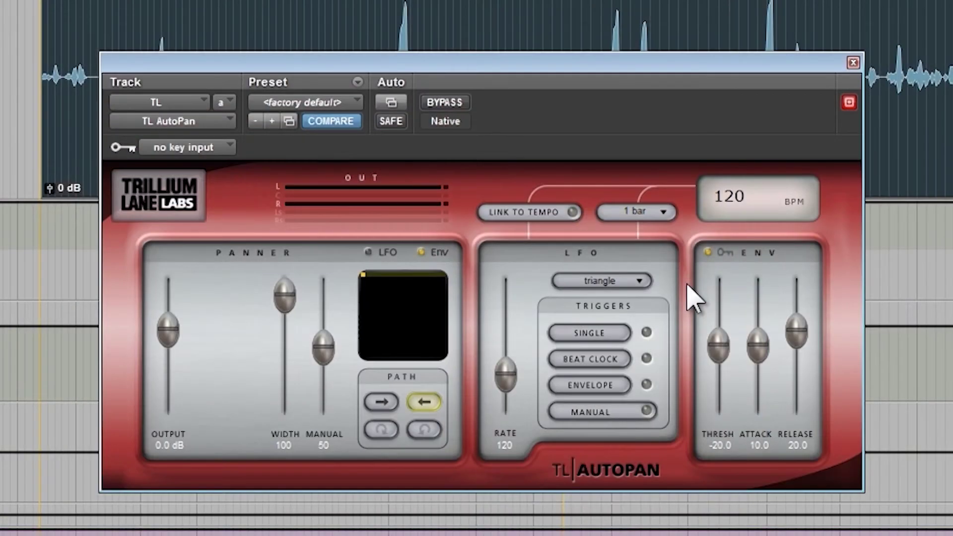
{"action": "left_click", "coordinate": [218, 152]}
{"action": "mouse_move", "coordinate": [267, 201]}
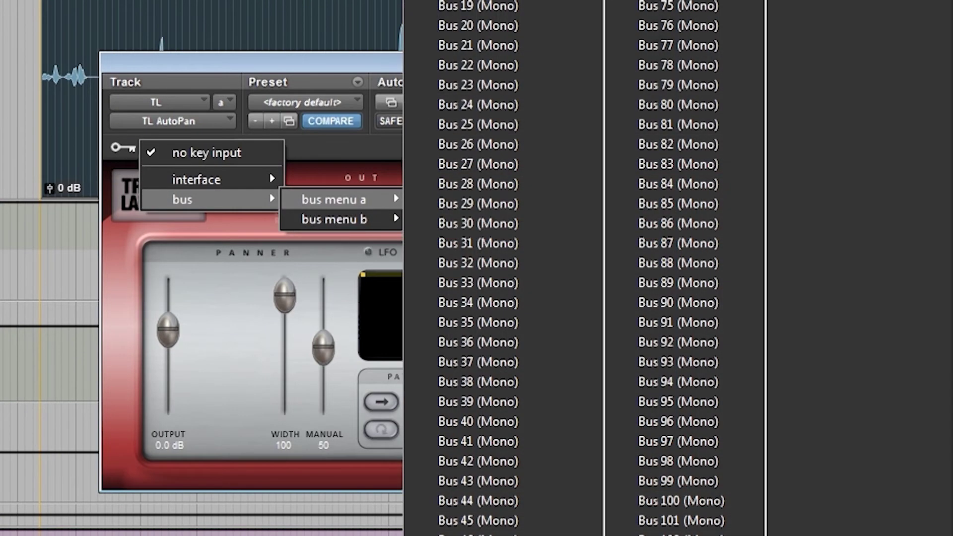
{"action": "left_click", "coordinate": [538, 201]}
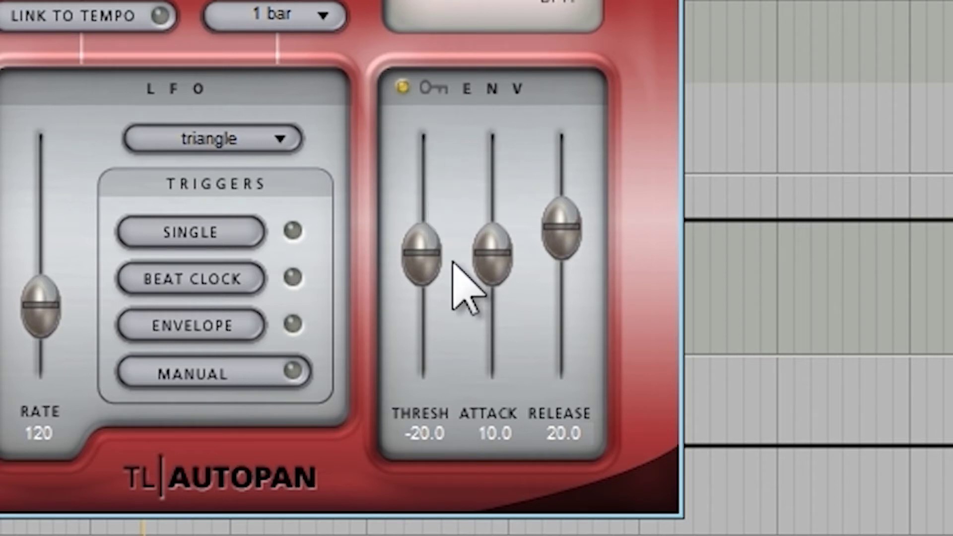
Set the AutoPan envelope to threshold -40.0, attack 1.0 and release 4.0
{"action": "left_click_drag", "start_coordinate": [427, 271], "coordinate": [453, 431]}
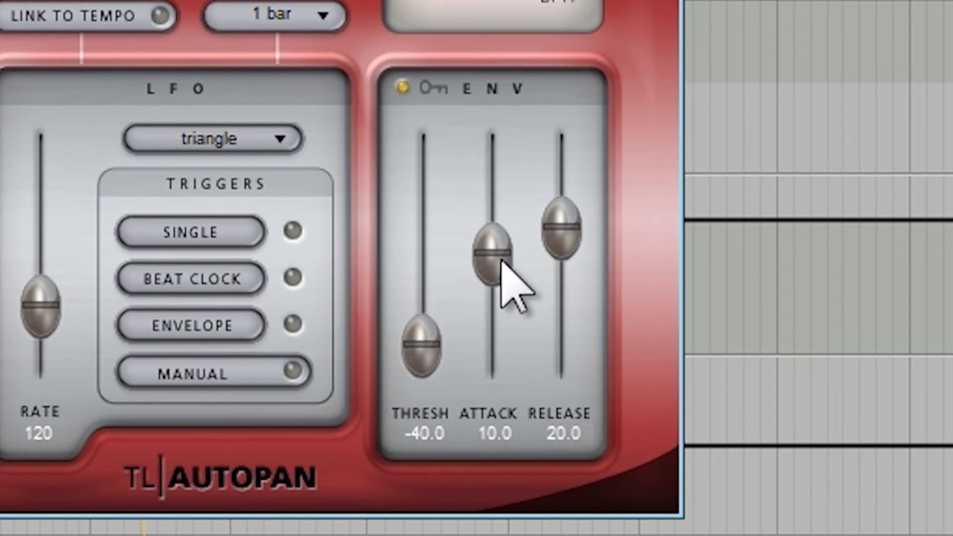
{"action": "left_click_drag", "start_coordinate": [501, 270], "coordinate": [496, 422]}
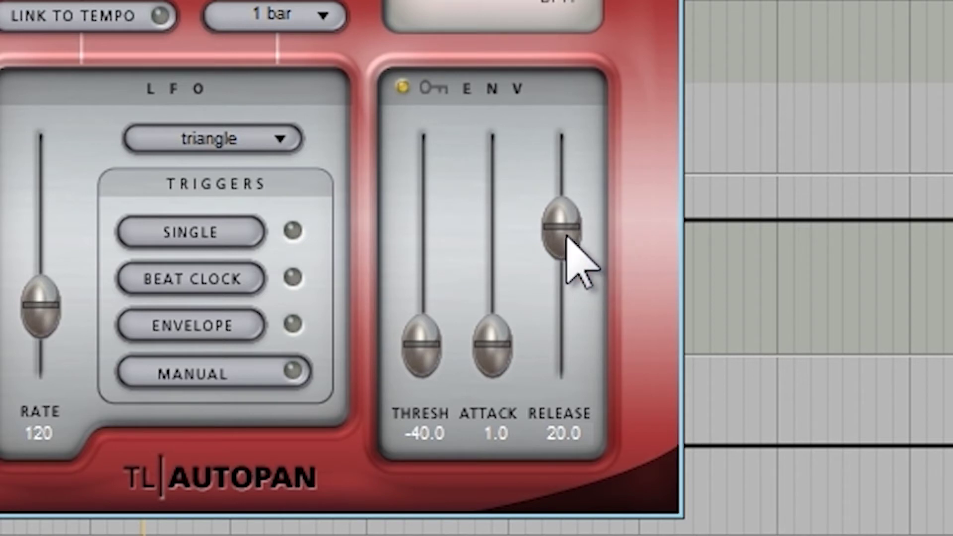
{"action": "left_click_drag", "start_coordinate": [567, 237], "coordinate": [557, 308]}
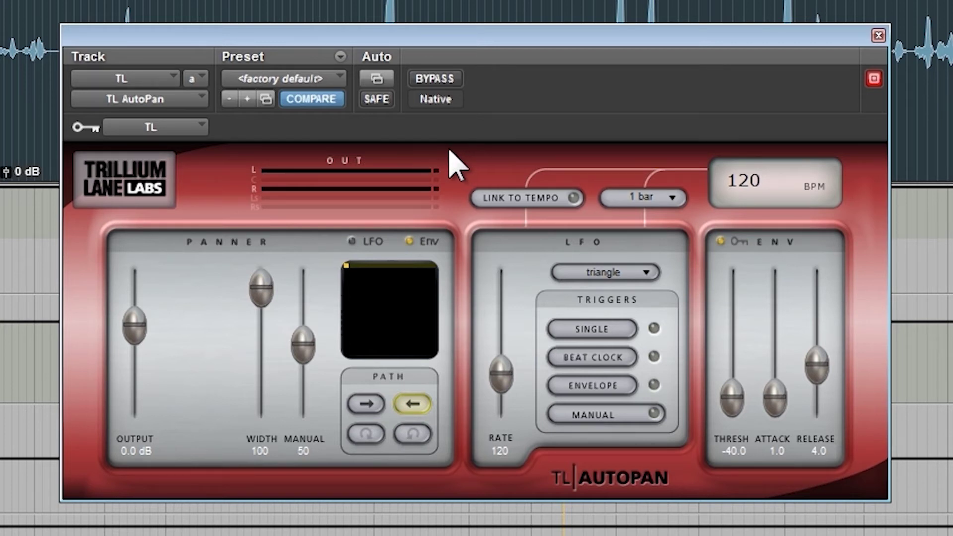
Load the saved TL preset in AutoPan and play back the selected vocal clip
{"action": "left_click", "coordinate": [301, 82]}
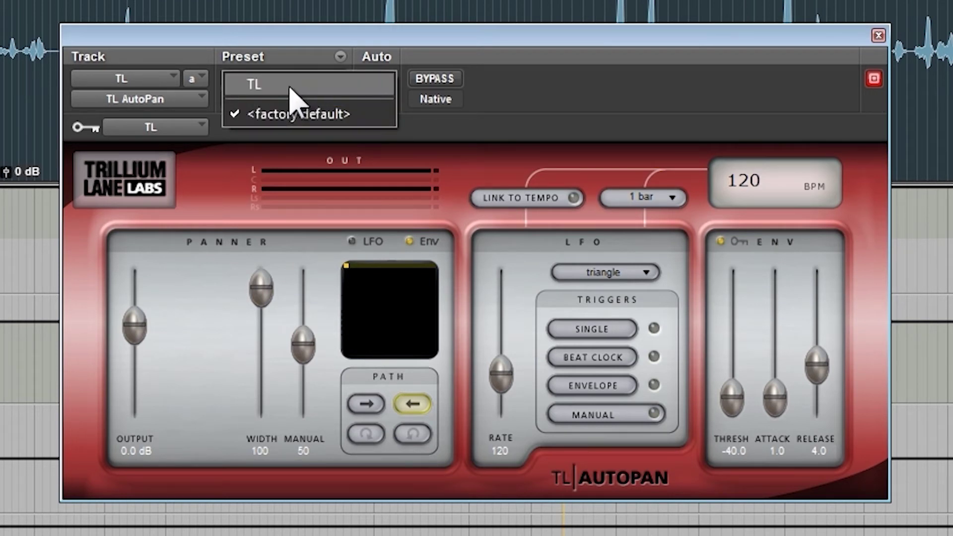
{"action": "left_click", "coordinate": [290, 86]}
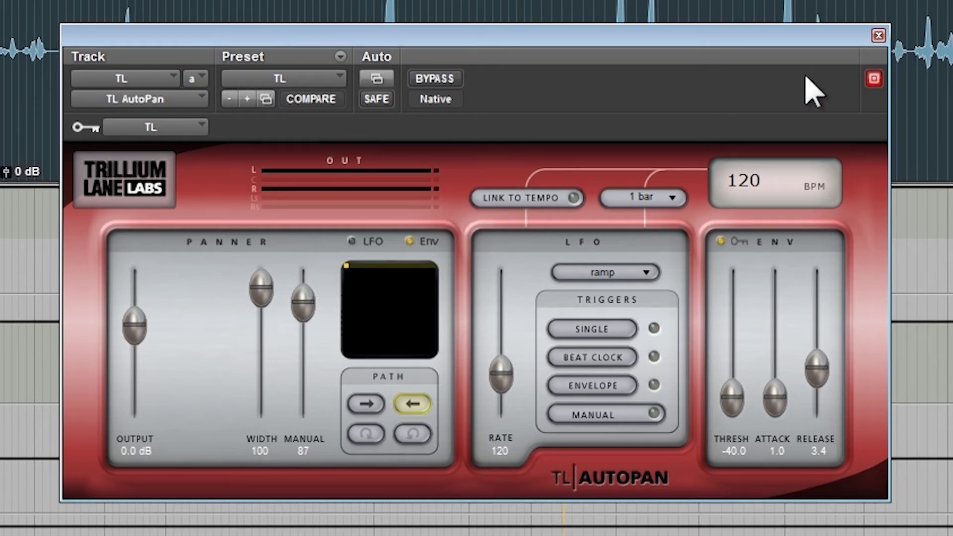
{"action": "key", "text": "space"}
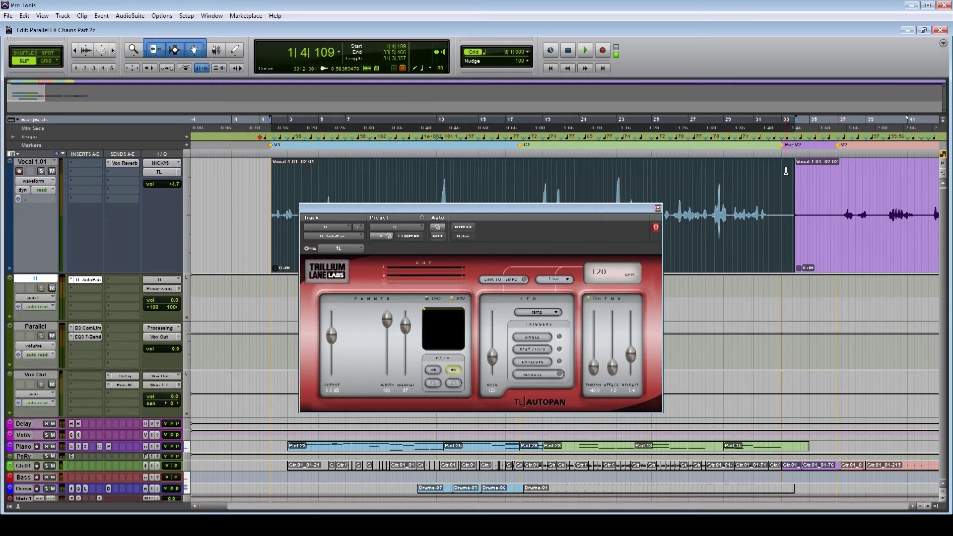
Close AutoPan, open the compressor on the Parallel track and display its right-channel settings
{"action": "left_click", "coordinate": [657, 208]}
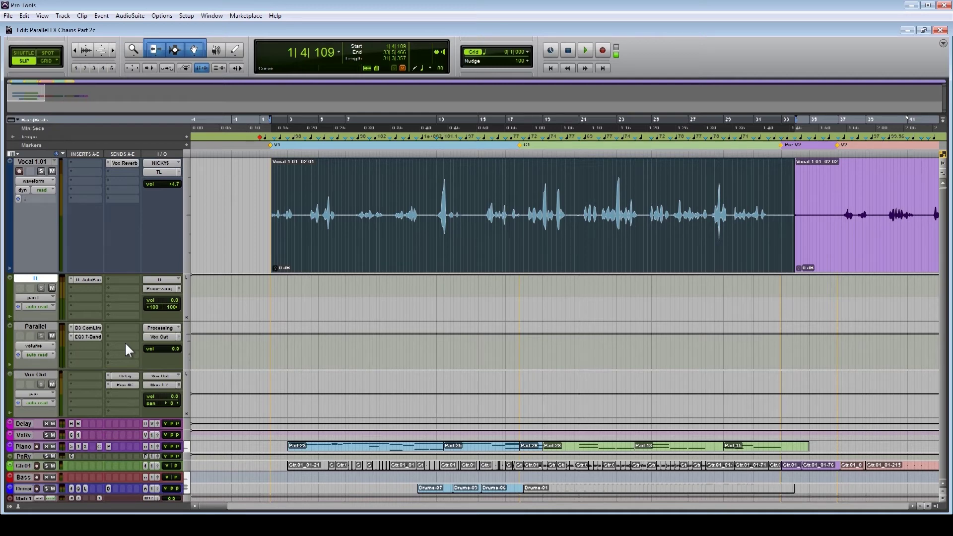
{"action": "left_click", "coordinate": [92, 328]}
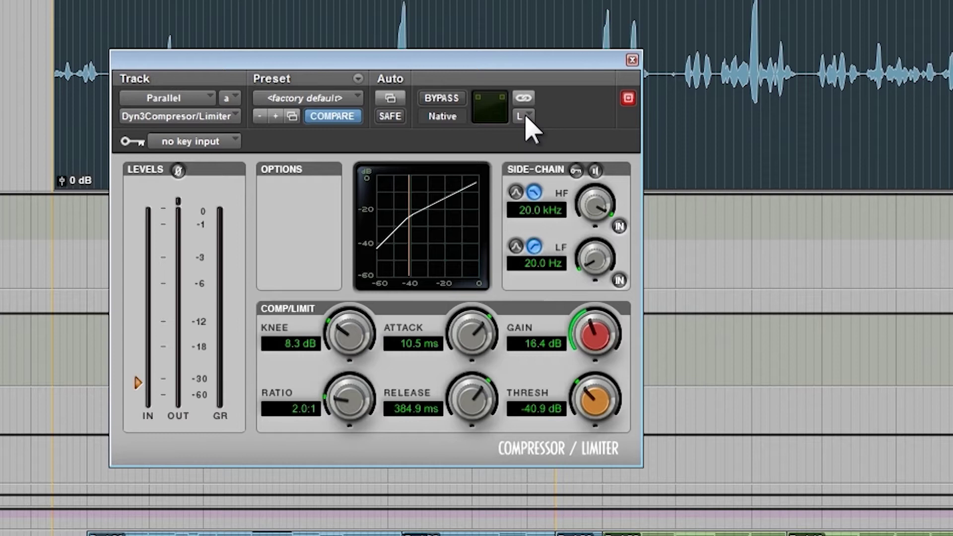
{"action": "left_click", "coordinate": [526, 117]}
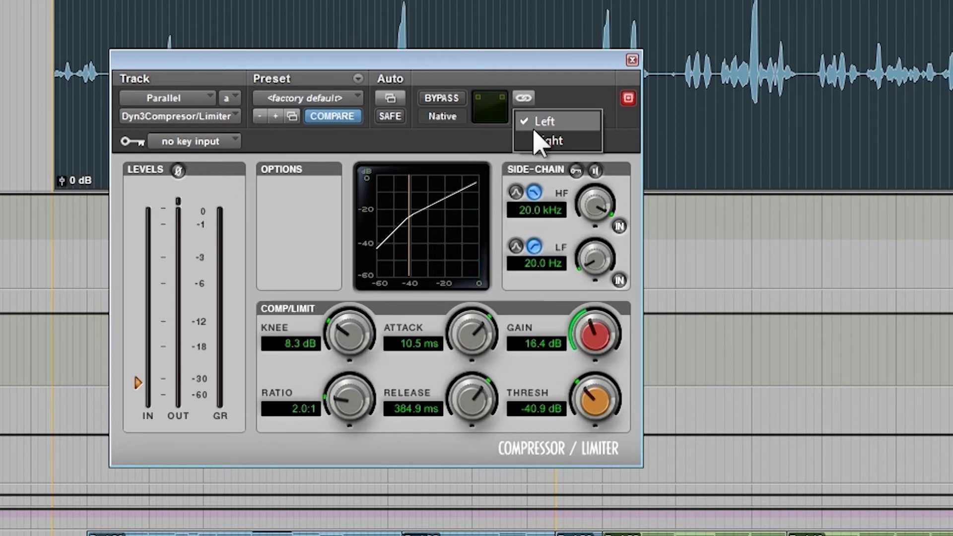
{"action": "left_click", "coordinate": [545, 141]}
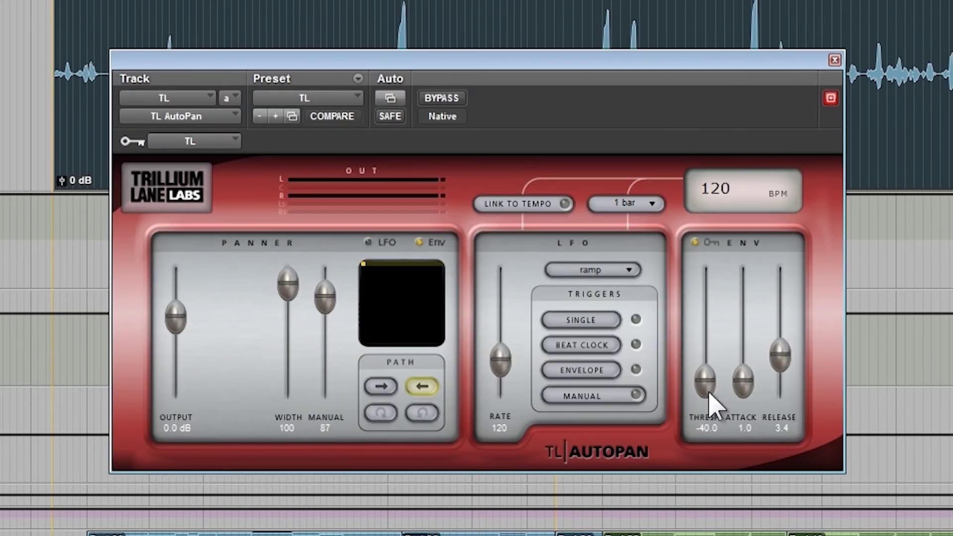
Check the AutoPan envelope threshold, and compare the left- and right-channel settings of the Parallel track's compressor
{"action": "left_click_drag", "start_coordinate": [706, 385], "coordinate": [695, 425]}
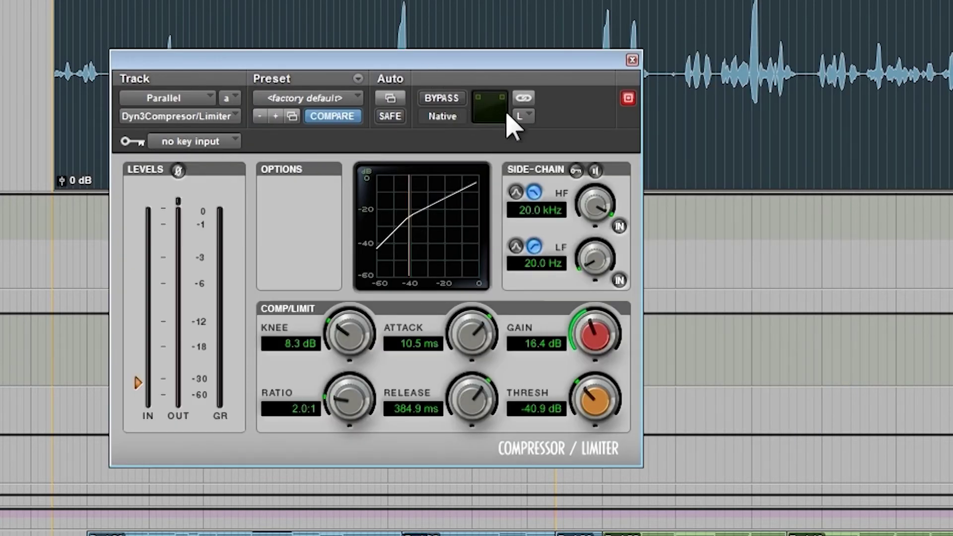
{"action": "left_click", "coordinate": [516, 116]}
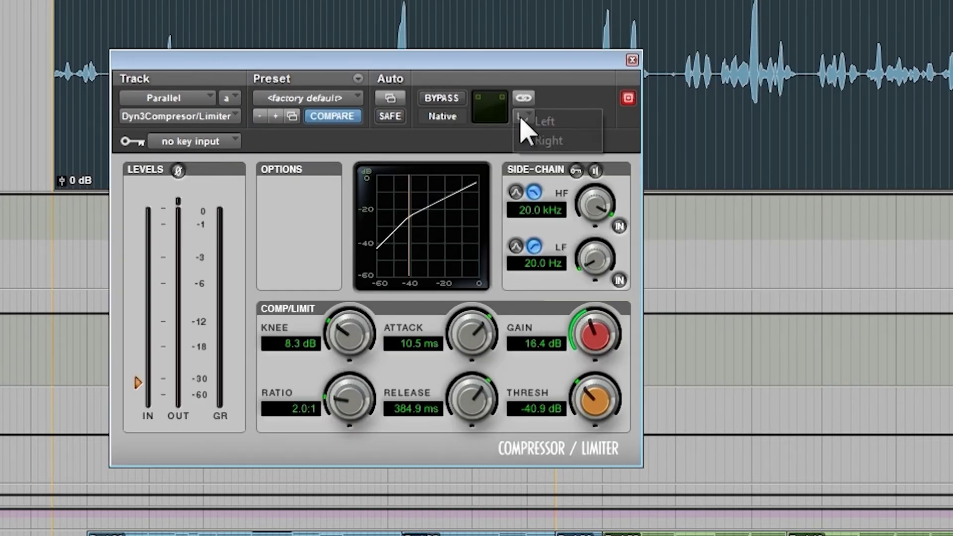
{"action": "left_click", "coordinate": [556, 141]}
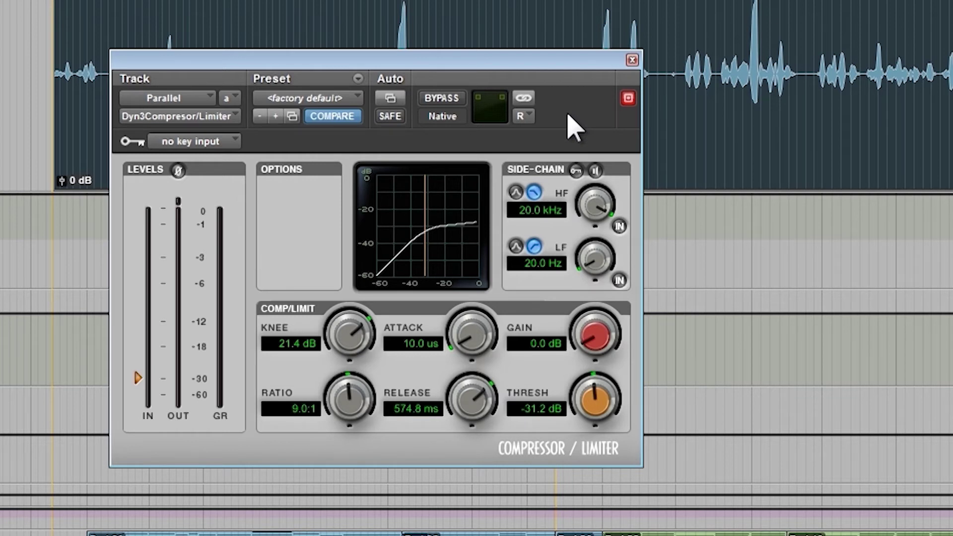
{"action": "left_click", "coordinate": [525, 117]}
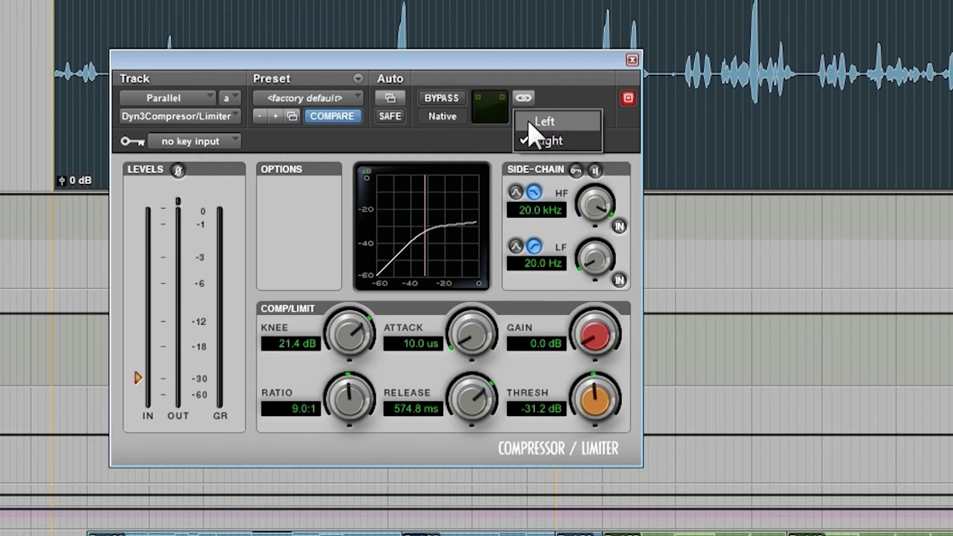
{"action": "left_click", "coordinate": [529, 123]}
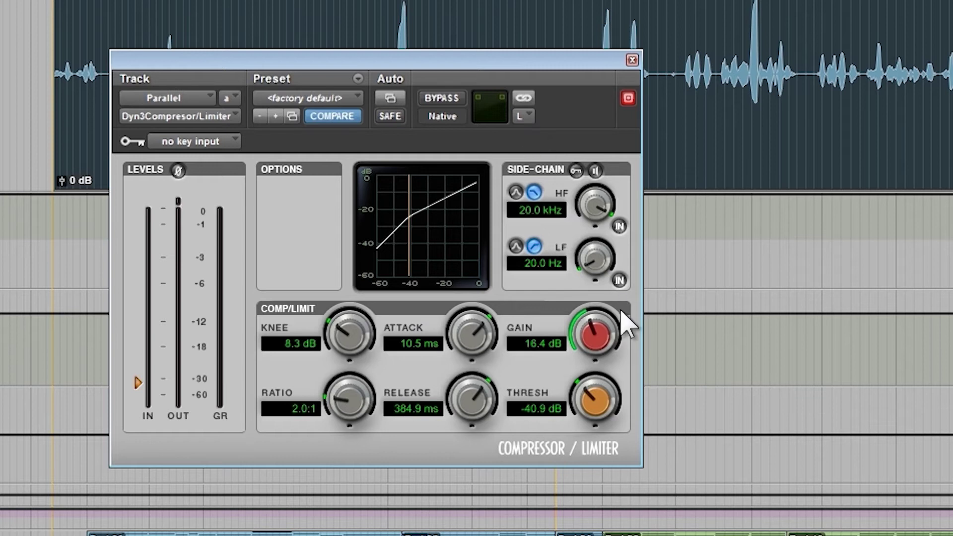
{"action": "left_click", "coordinate": [522, 117]}
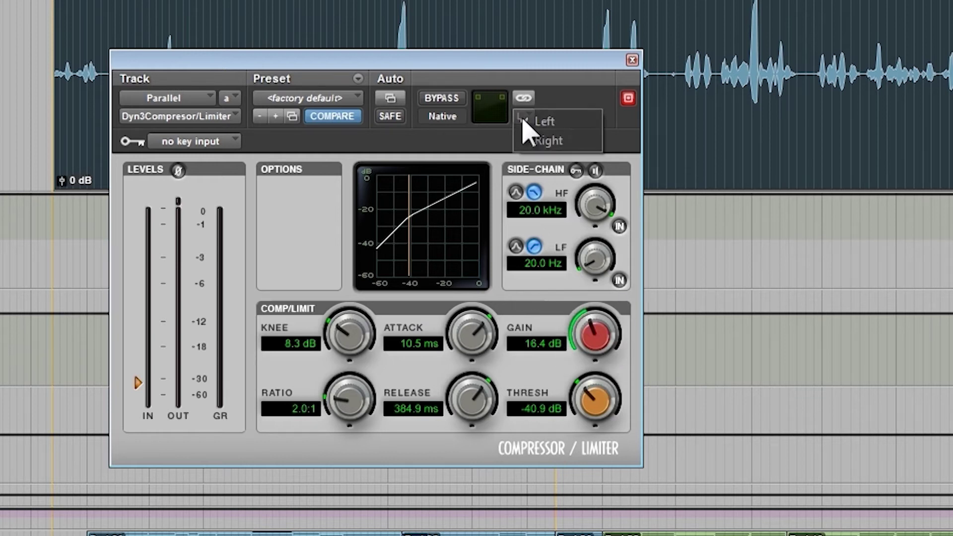
{"action": "left_click", "coordinate": [548, 140]}
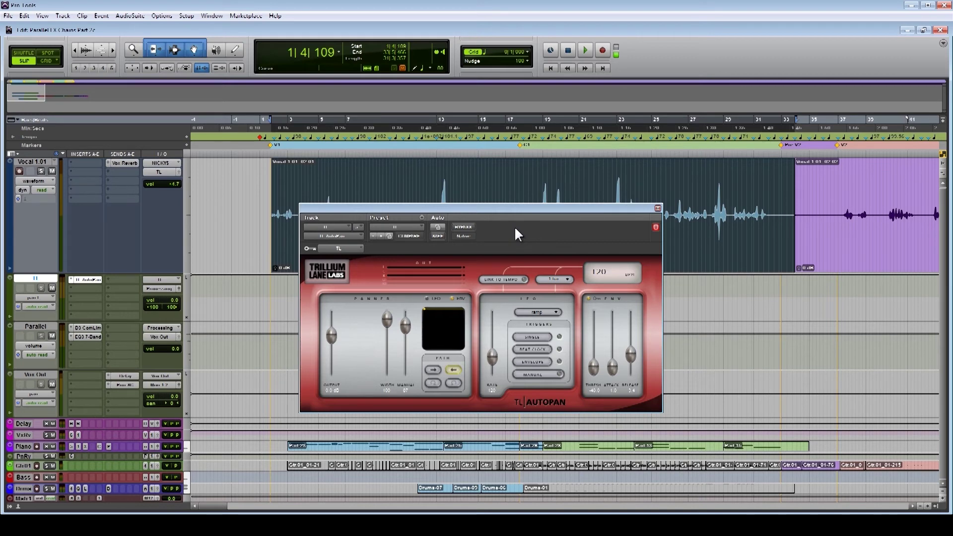
Reopen the compressor on the Parallel track and move its window lower, clear of the vocal waveform
{"action": "left_click", "coordinate": [88, 328]}
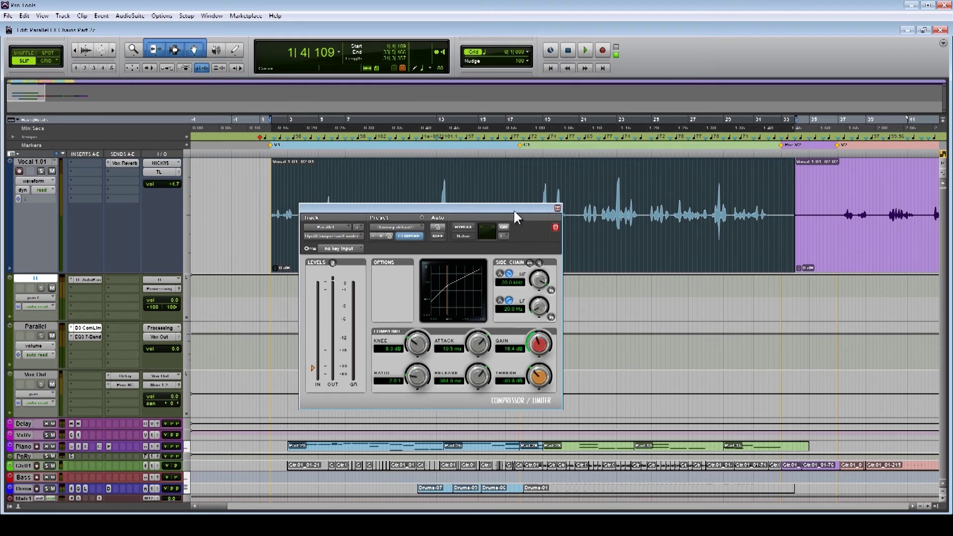
{"action": "left_click_drag", "start_coordinate": [514, 212], "coordinate": [585, 284]}
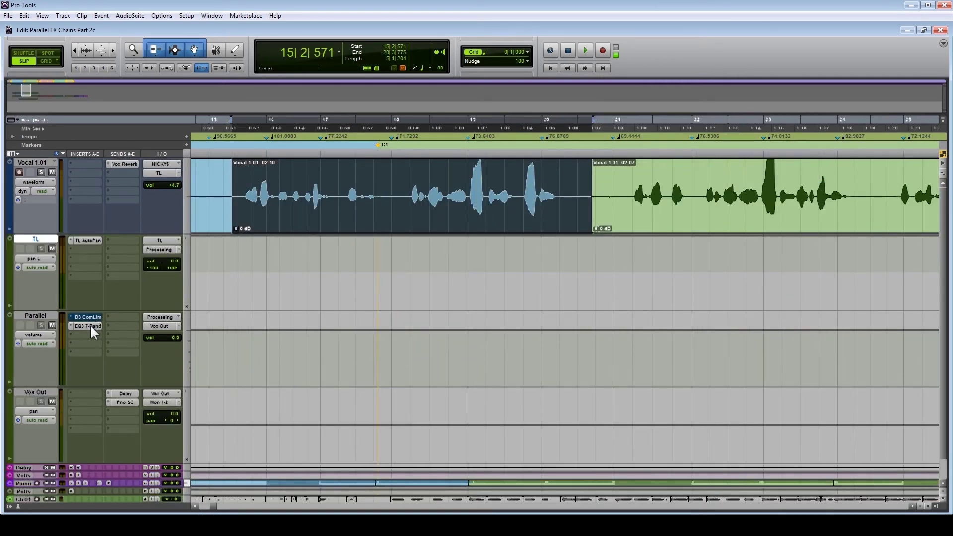
Bypass the EQ3 7-Band on the Parallel track and play the selected vocal clip to compare it without and with processing
{"action": "left_click", "coordinate": [92, 327], "text": "ctrl"}
{"action": "key", "text": "space"}
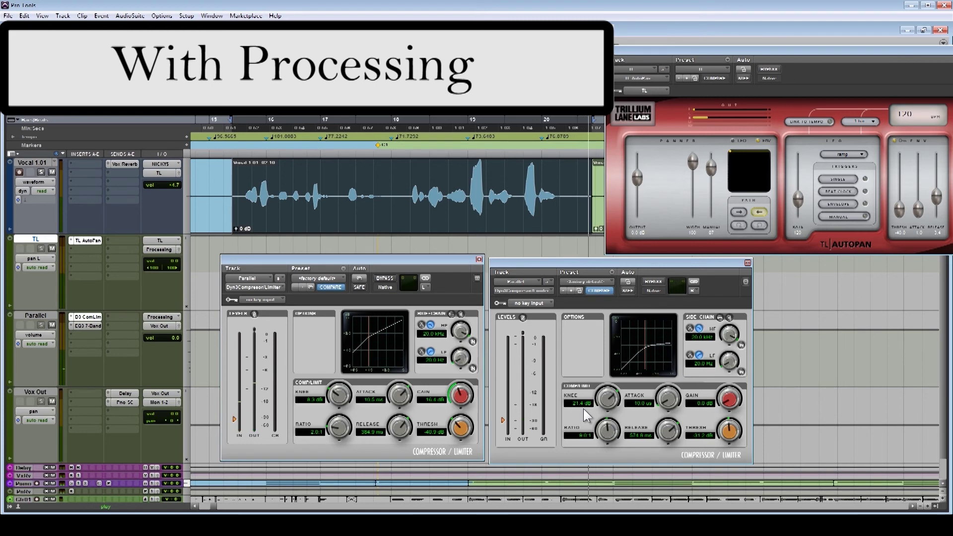
{"action": "key", "text": "space"}
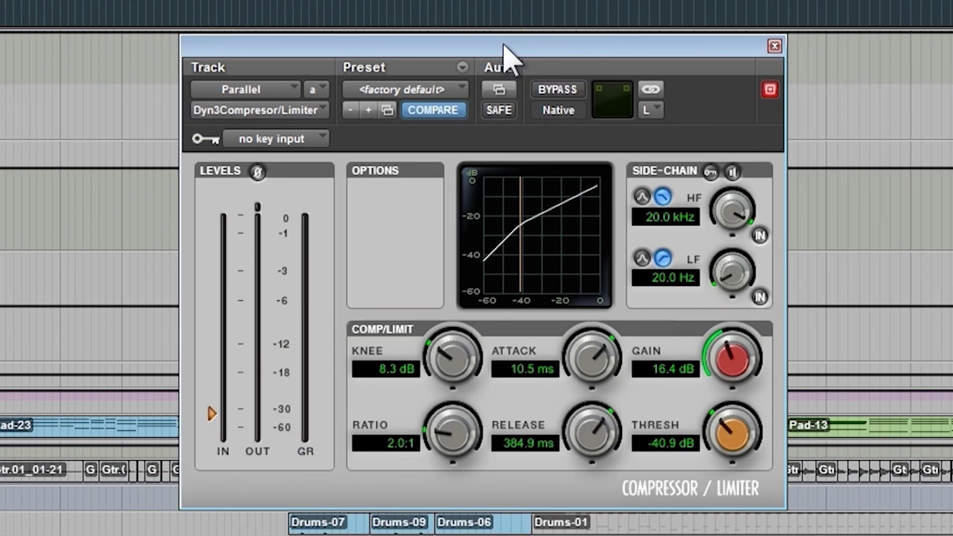
Show the compressor's right-channel settings, and return its display to the left channel
{"action": "left_click", "coordinate": [649, 110]}
{"action": "left_click", "coordinate": [673, 136]}
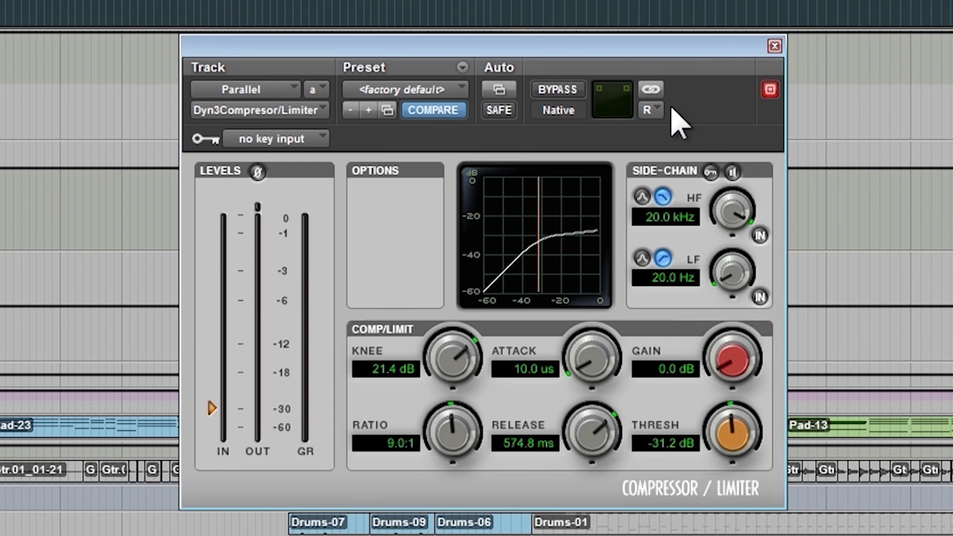
{"action": "left_click", "coordinate": [656, 110]}
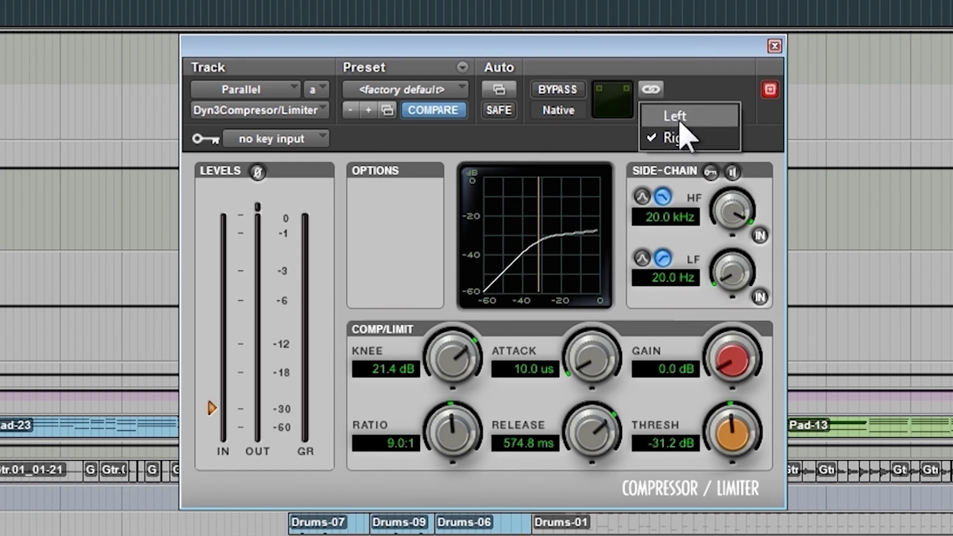
{"action": "left_click", "coordinate": [678, 118]}
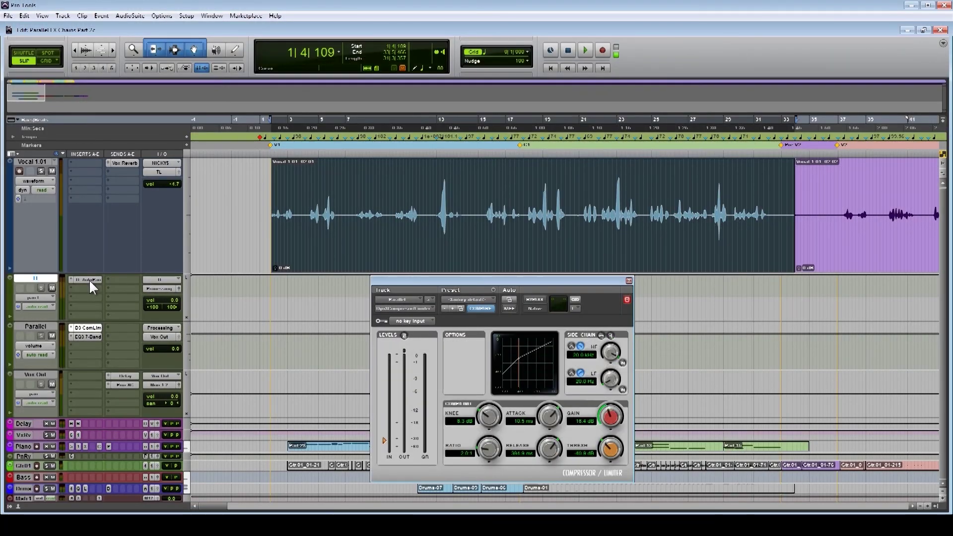
Open AutoPan on the TL track, move its window off the lower tracks and close it after review
{"action": "left_click", "coordinate": [88, 279]}
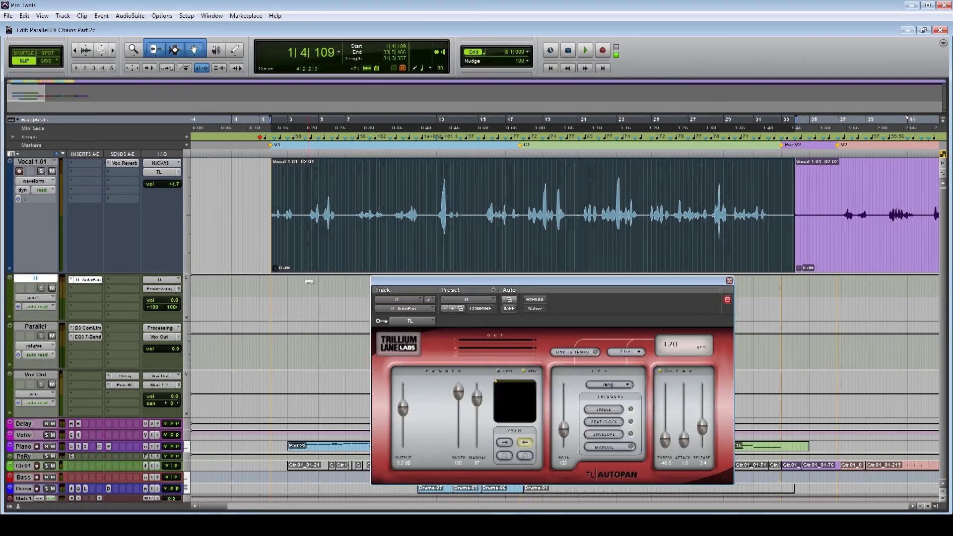
{"action": "left_click_drag", "start_coordinate": [540, 284], "coordinate": [526, 265]}
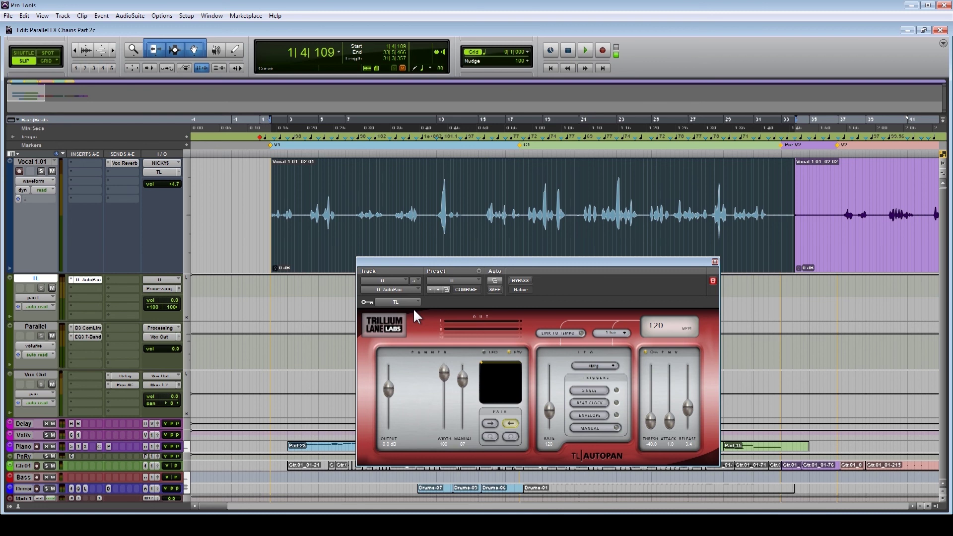
{"action": "left_click", "coordinate": [714, 261]}
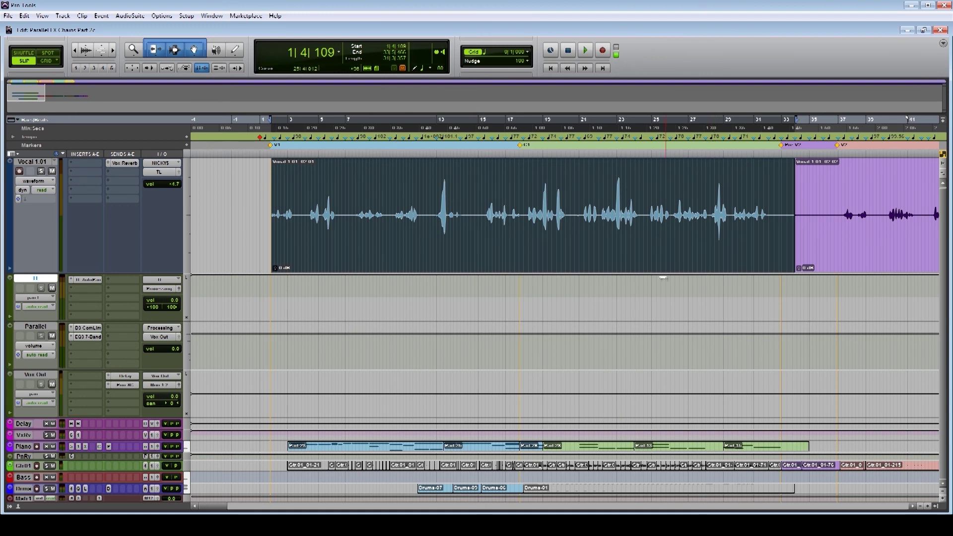